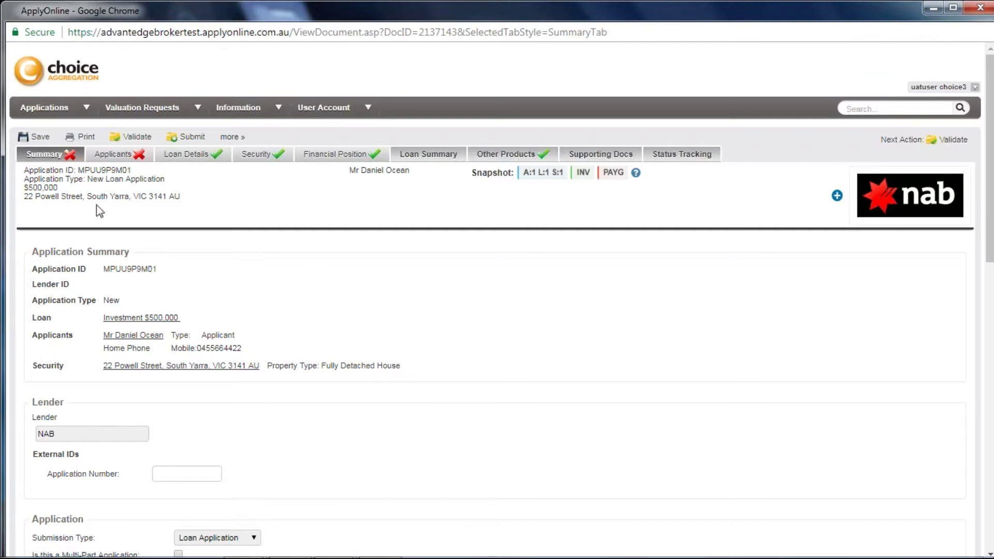
- Set the applicant's marital status to Single on the applicant details page
click(109, 155)
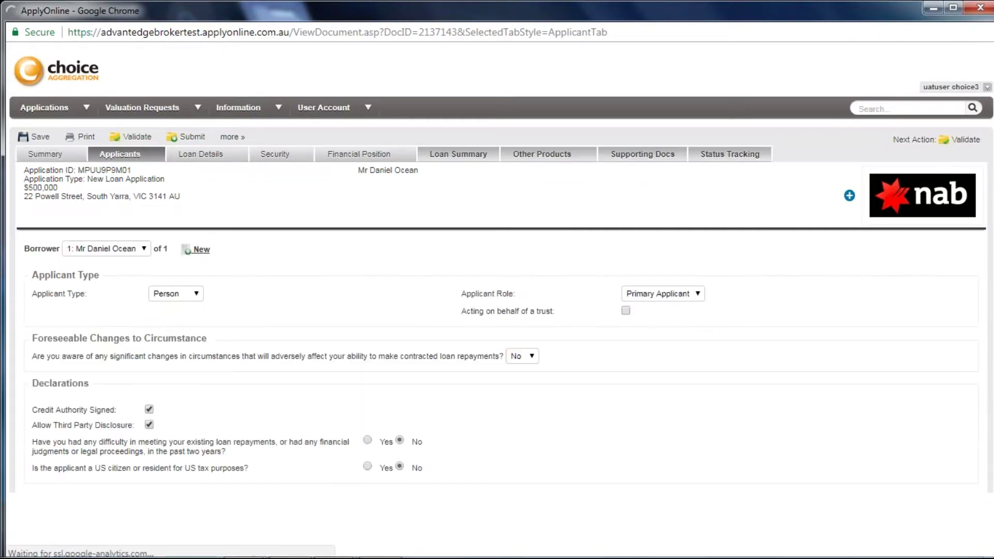
scroll(162, 224, down, 1)
scroll(282, 238, down, 1)
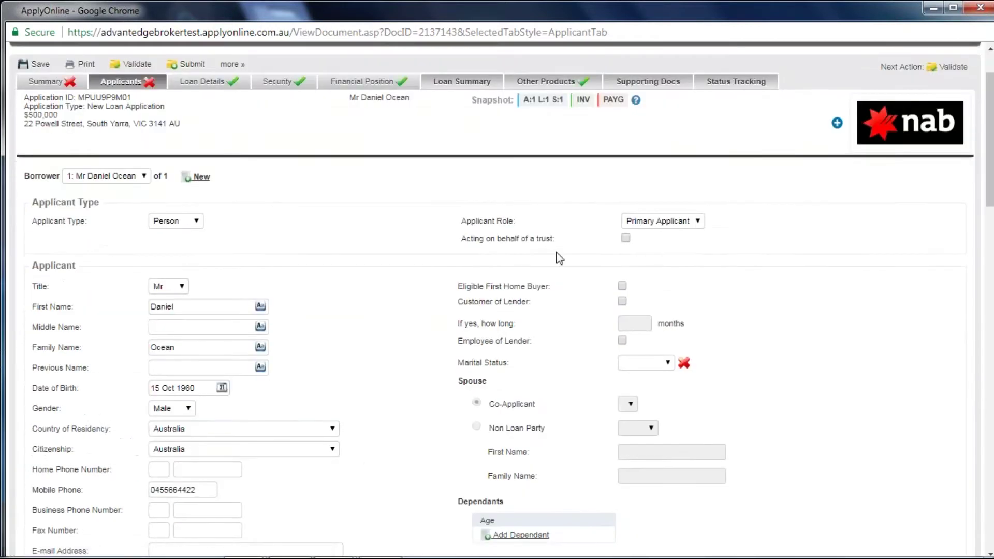
mouse_move(684, 371)
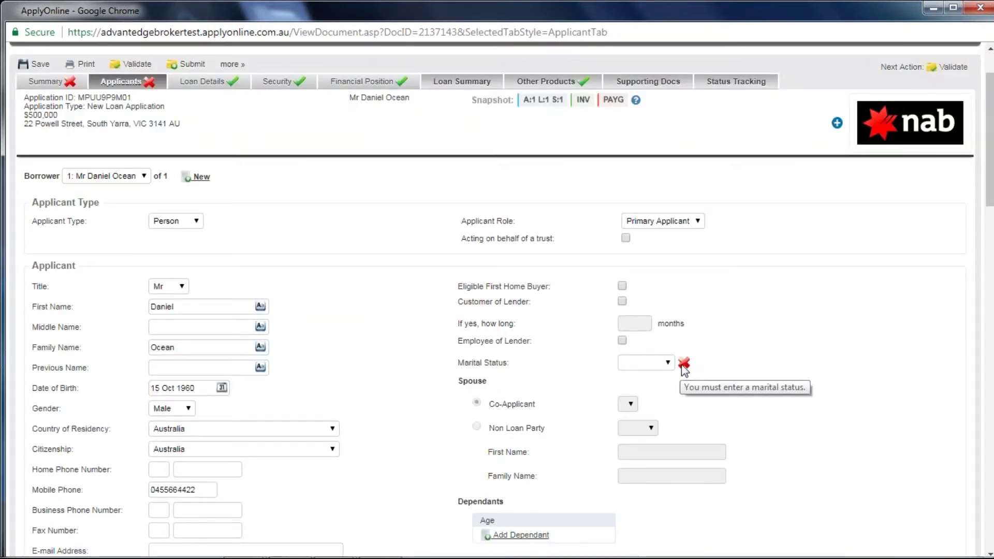
click(670, 365)
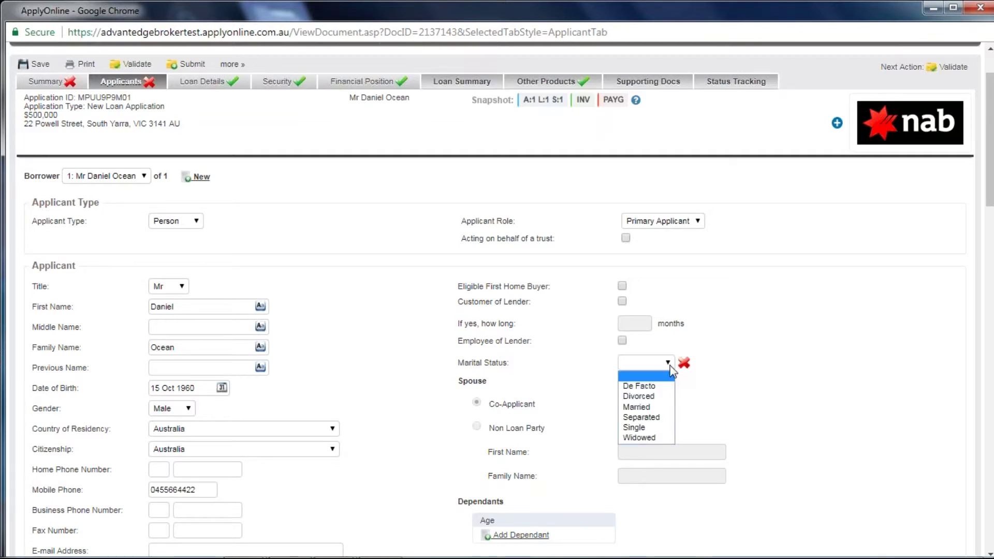
click(654, 431)
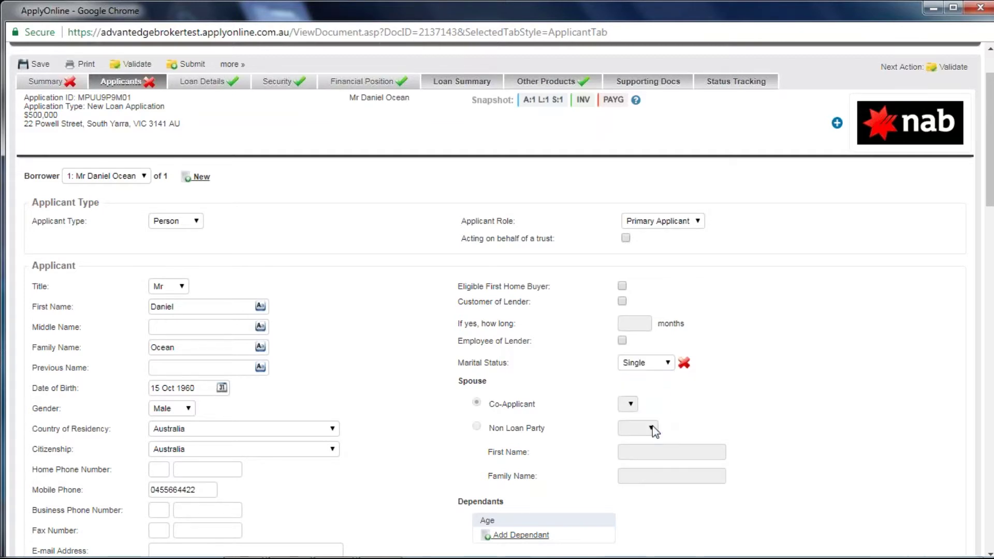
- Save the application and return to the Application Summary page
scroll(724, 302, down, 1)
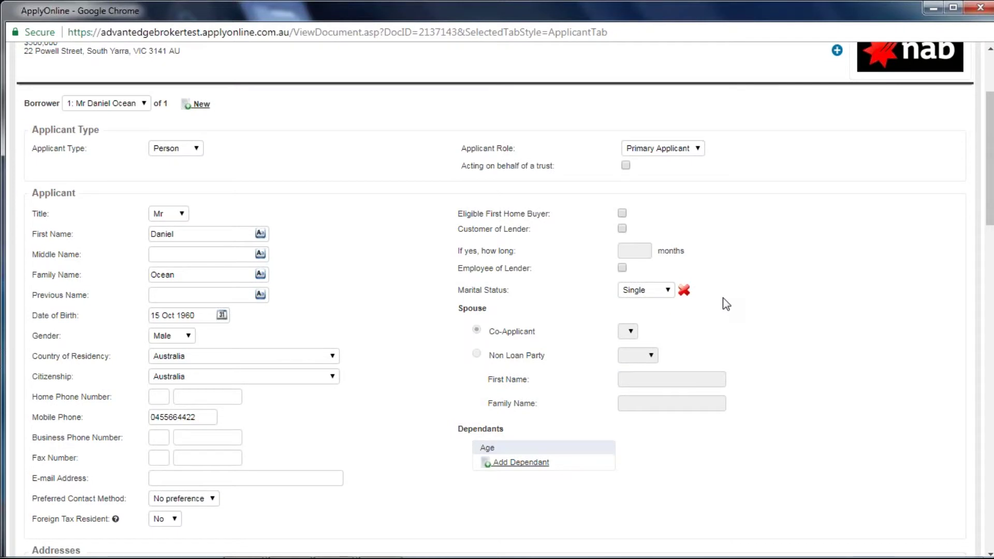
scroll(726, 304, up, 2)
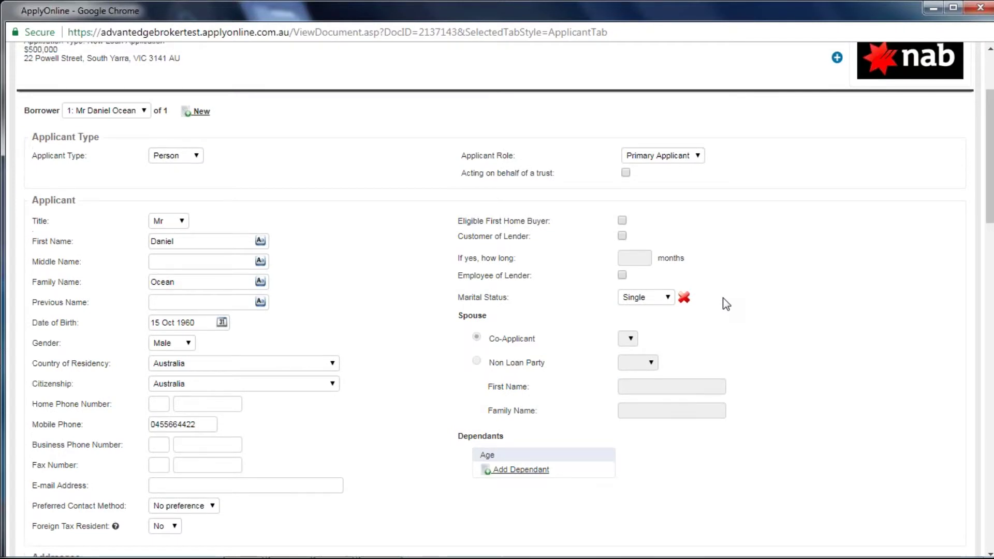
click(36, 137)
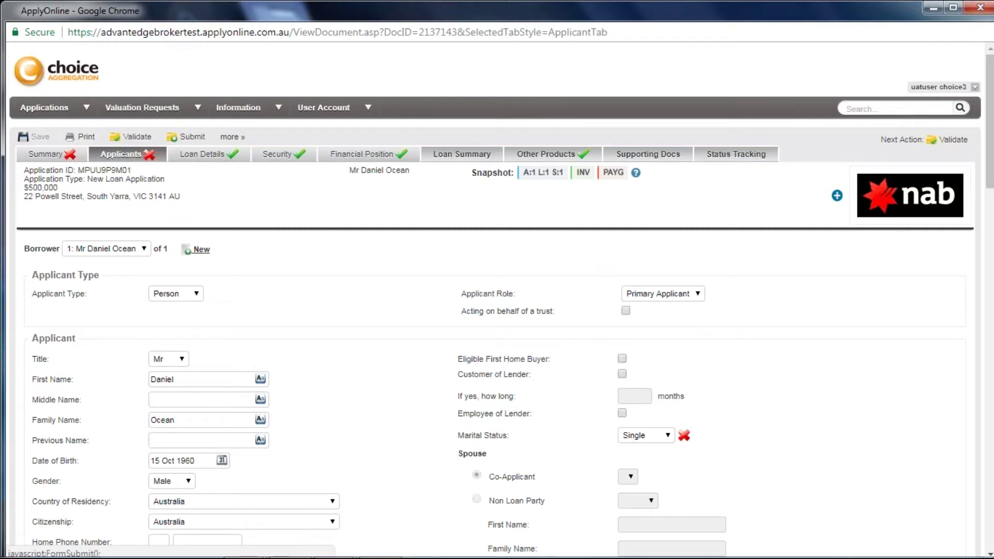
click(56, 158)
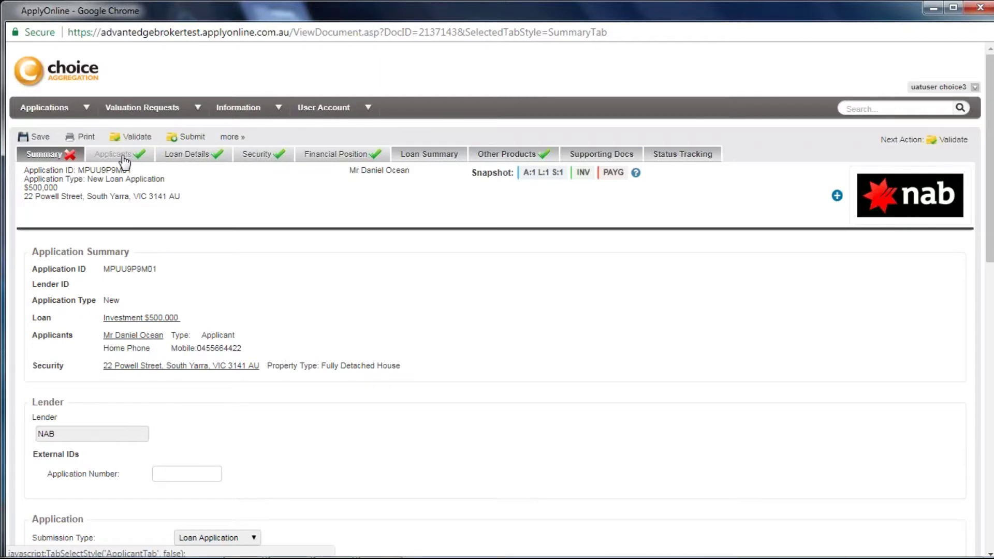
- Tick Lifestyle as the loan contract reason under Loan Parties, then save the summary
scroll(223, 228, down, 7)
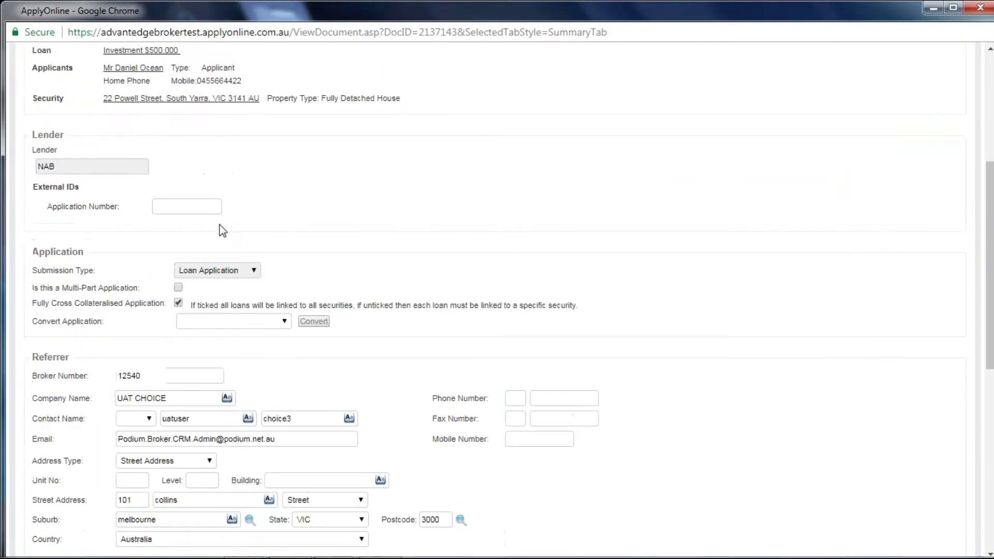
scroll(364, 332, down, 6)
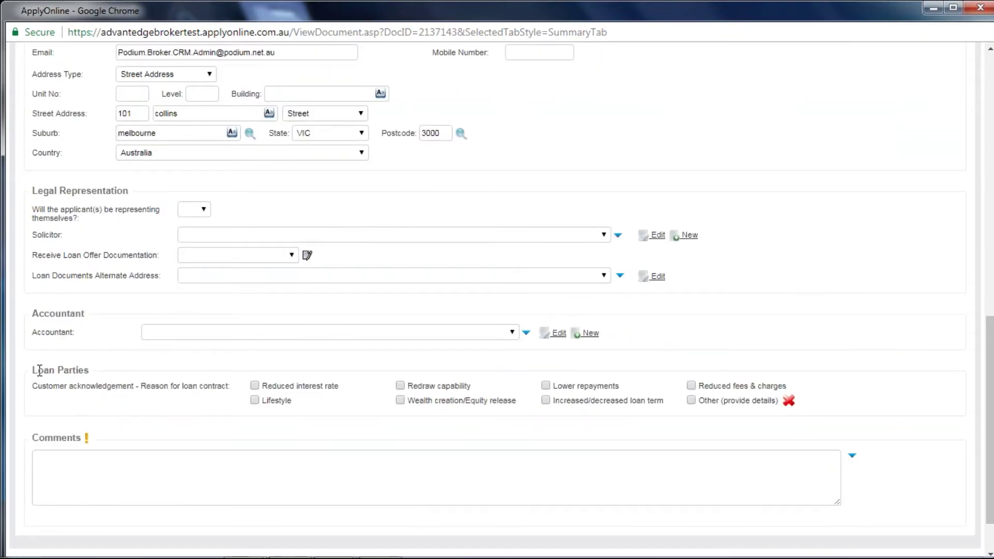
drag(32, 370, 96, 372)
click(97, 371)
click(255, 401)
scroll(251, 396, up, 12)
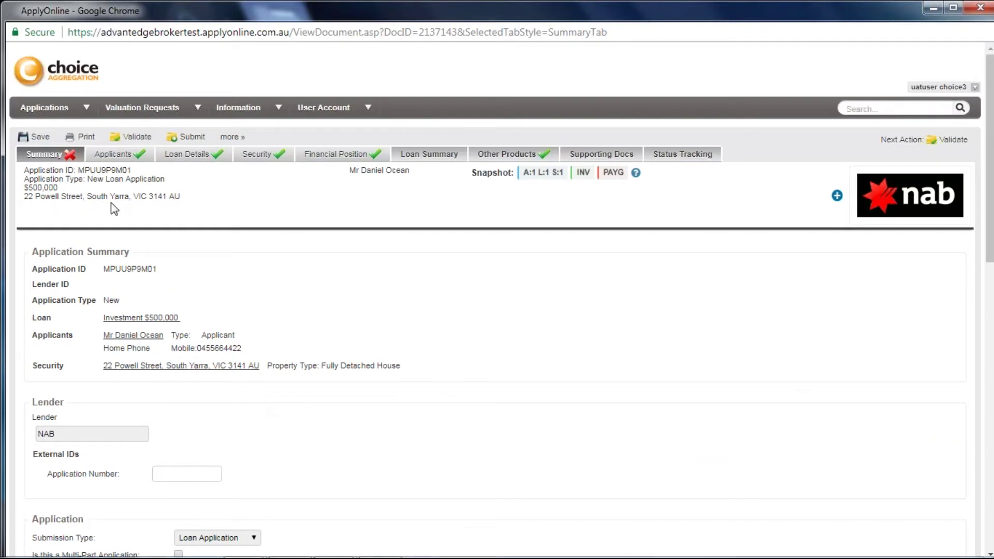
click(36, 136)
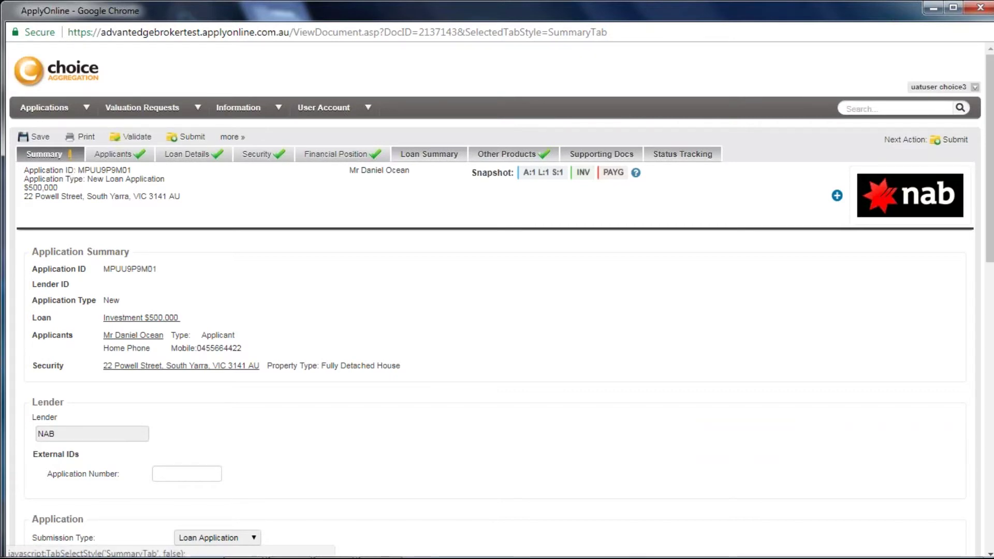
- Scroll down to the Comments section and read the help on its warning icon
scroll(497, 300, down, 10)
scroll(497, 300, down, 3)
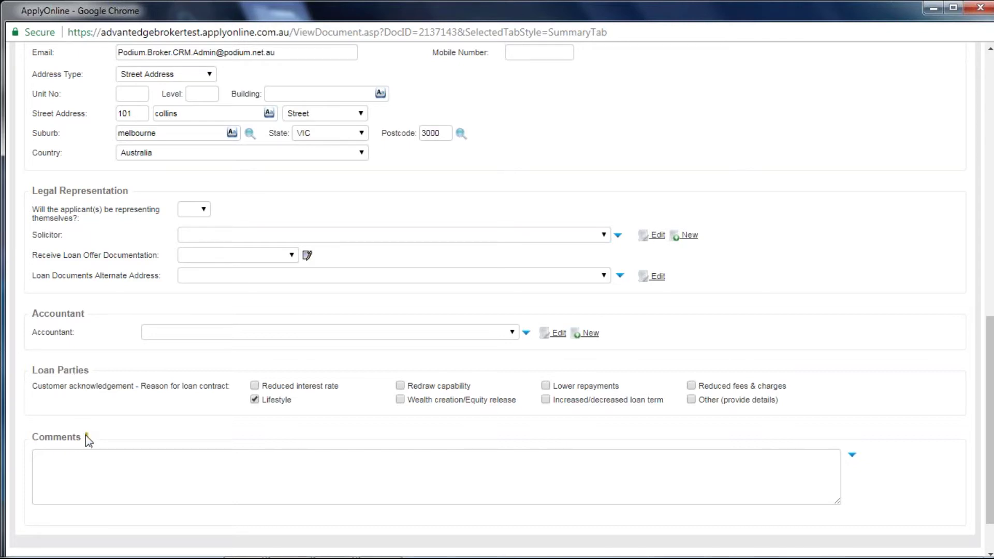
mouse_move(86, 436)
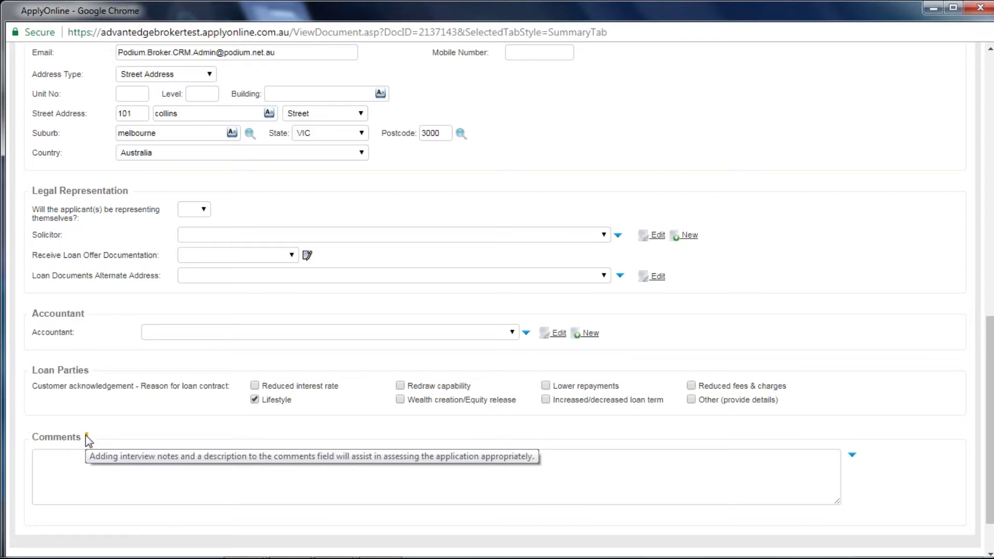
- Enter the comment 'Client will also be receiving an additional gift of funds post settlement' and run validation
click(98, 466)
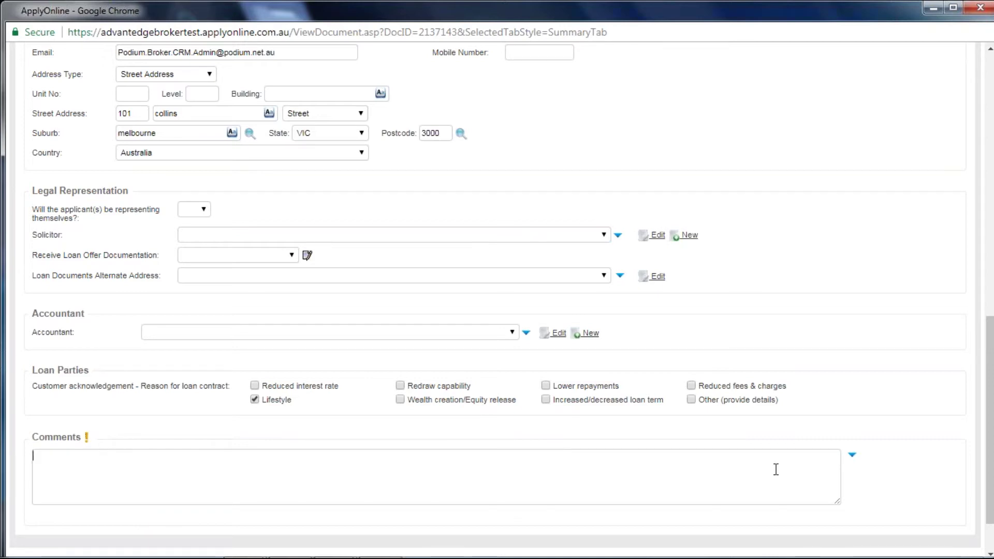
text(Client will also )
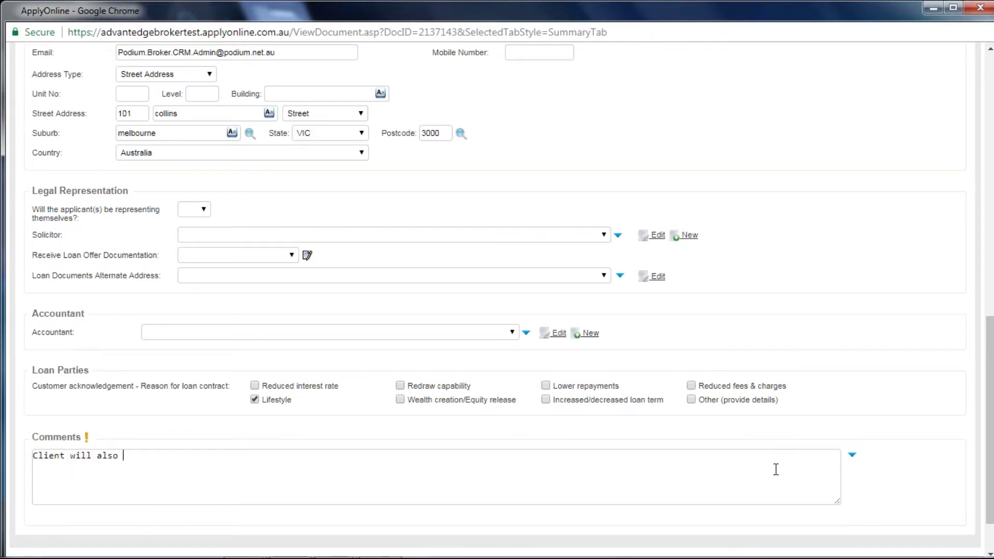
text(be recei)
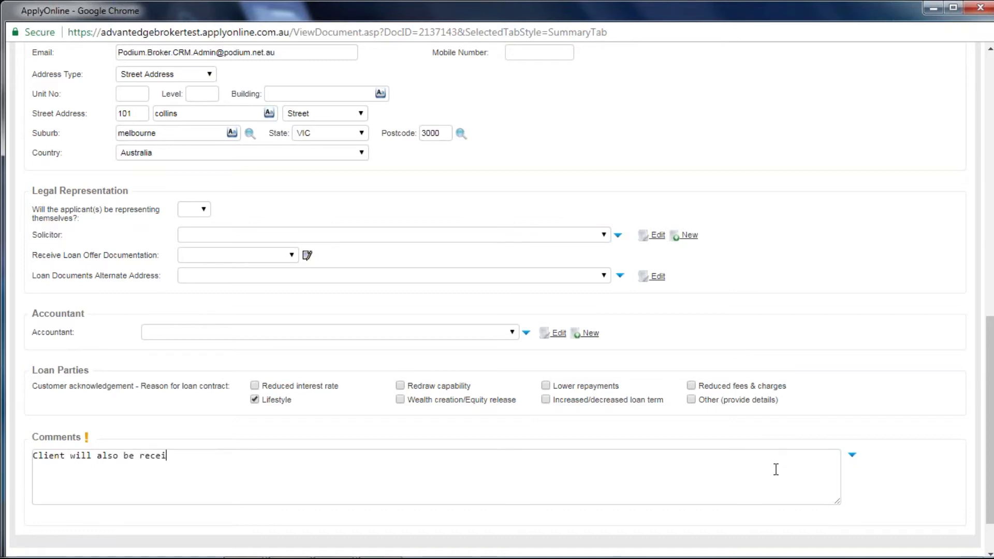
text(ving an addit)
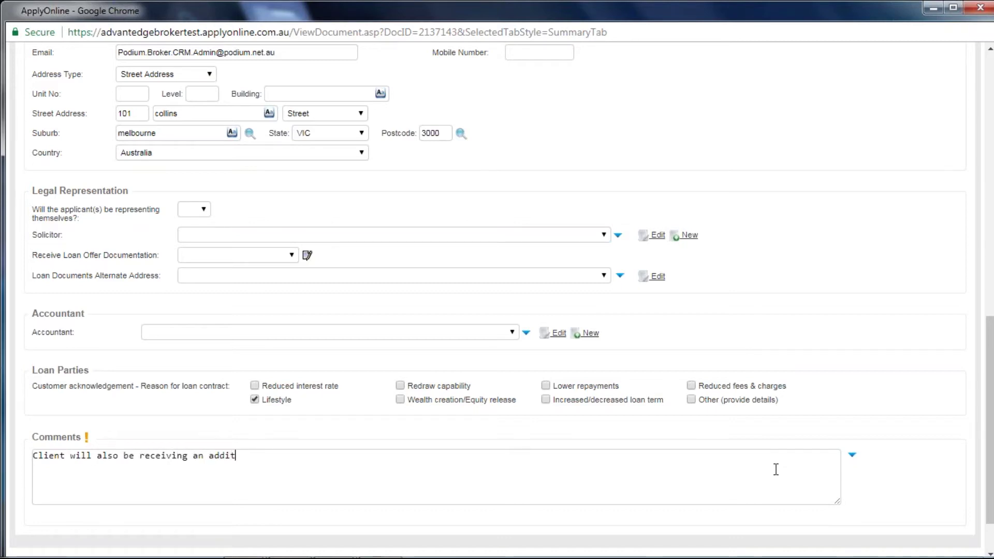
text(ional gift of funds post settl)
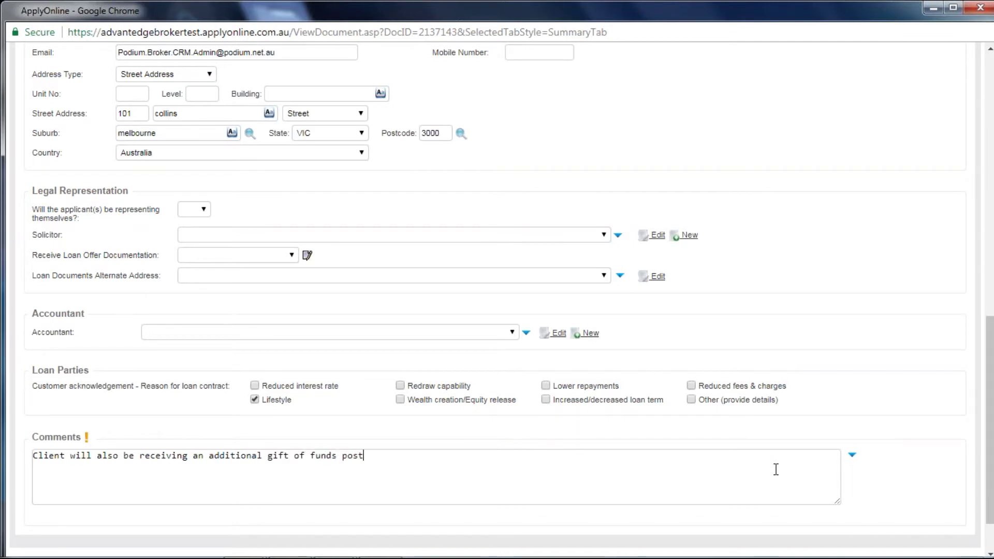
text(ement)
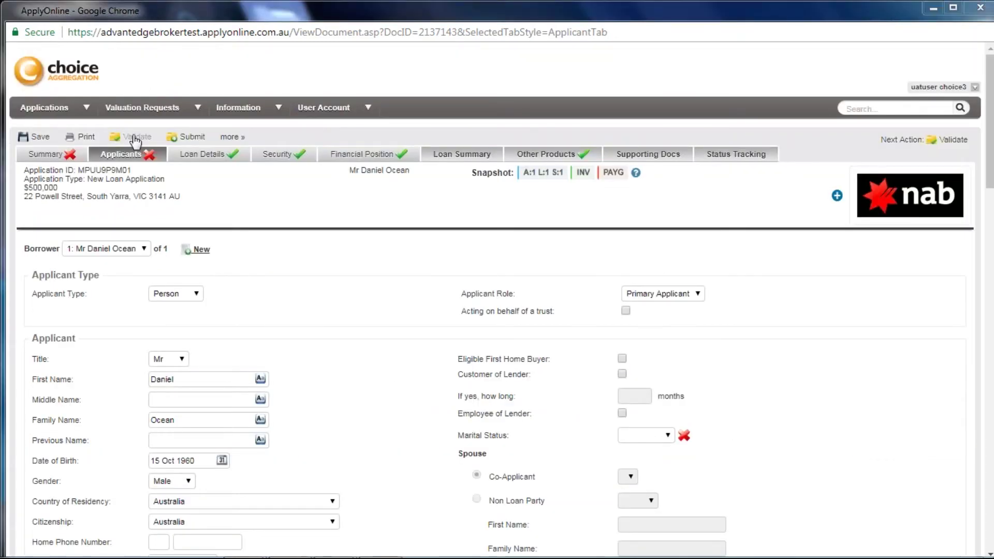
click(134, 136)
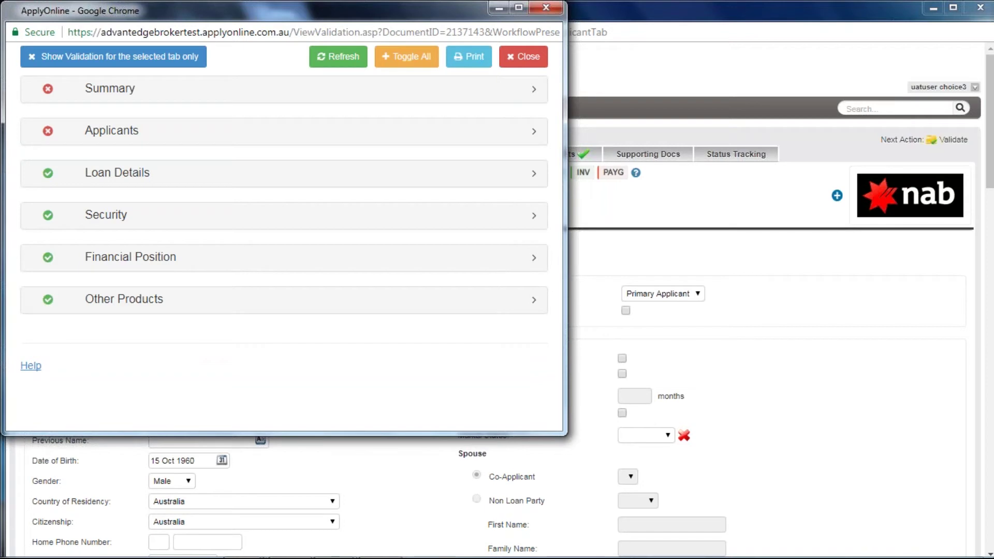
- Expand the Summary validation results and jump to the missing reason-for-loan-contract field
click(110, 91)
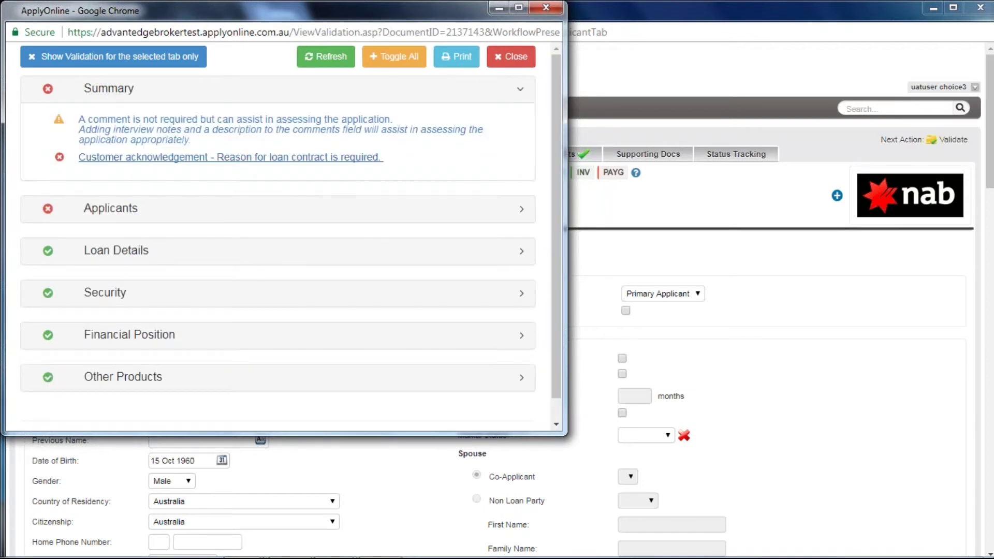
click(207, 157)
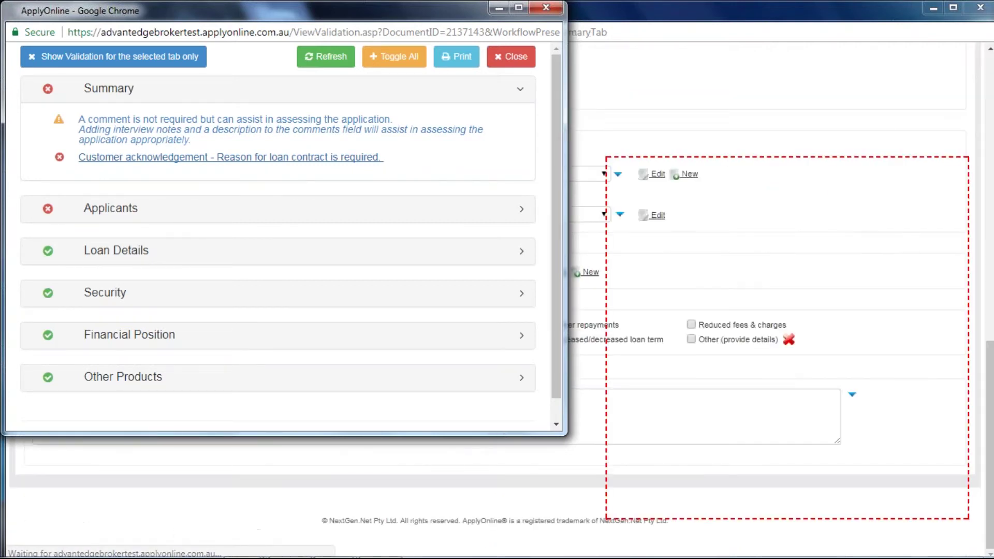
- Tick Lifestyle as the loan contract reason and save the application
click(703, 356)
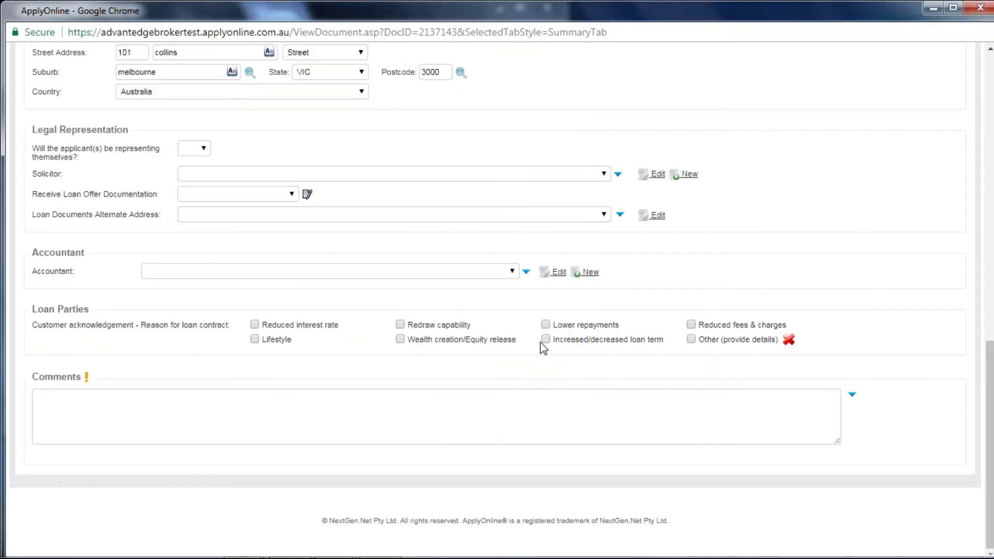
click(254, 339)
scroll(260, 351, up, 5)
scroll(260, 351, up, 8)
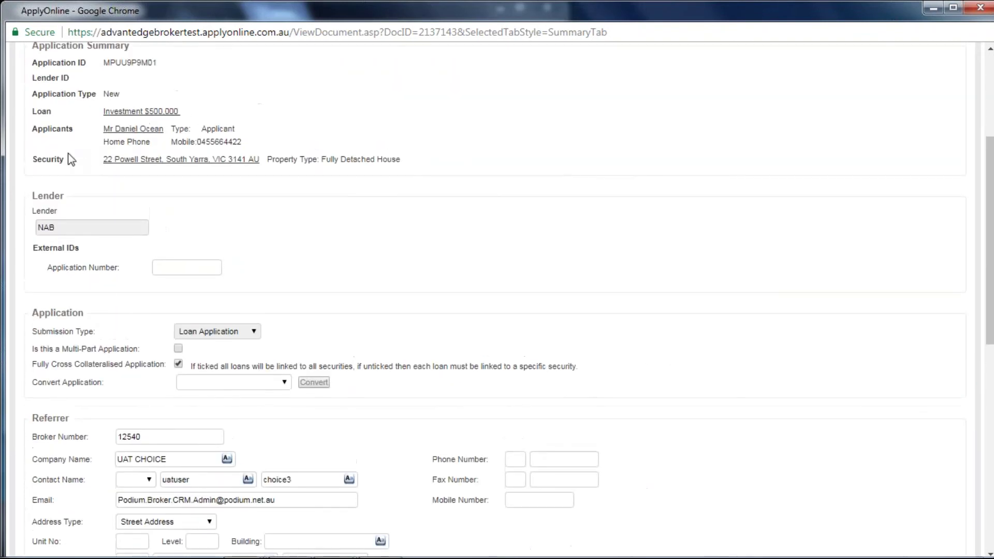
click(40, 139)
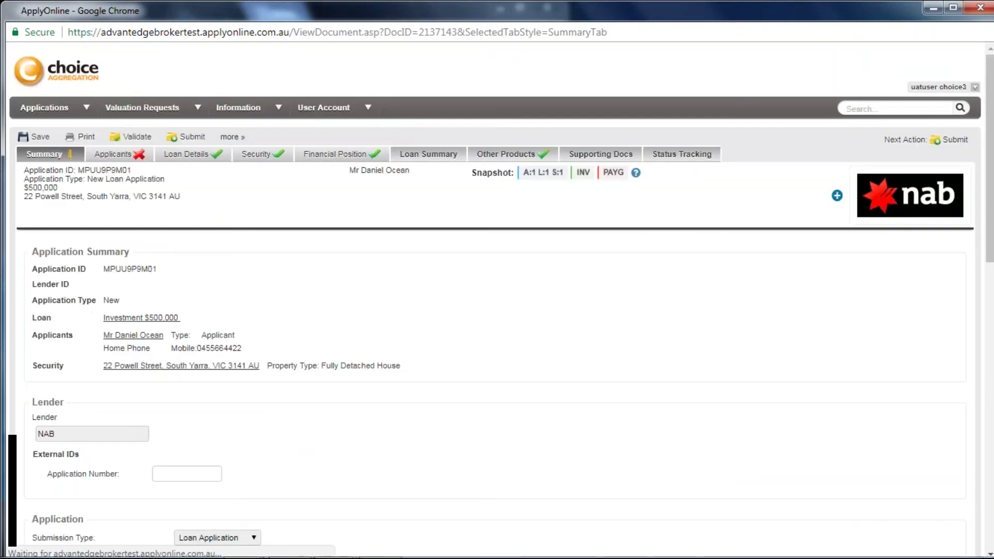
- Rerun and refresh validation, expand Summary and Applicants, and jump to the marital status error
click(130, 137)
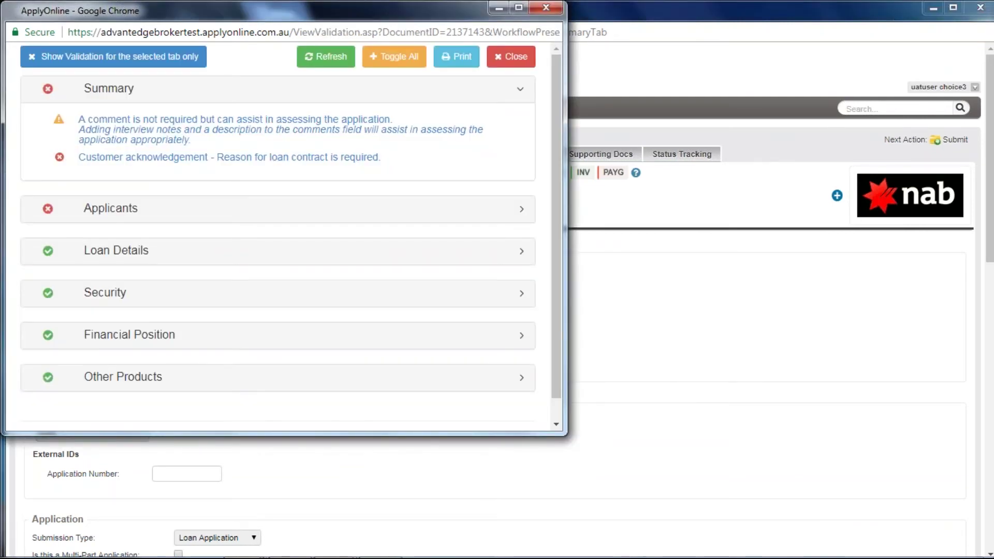
click(320, 58)
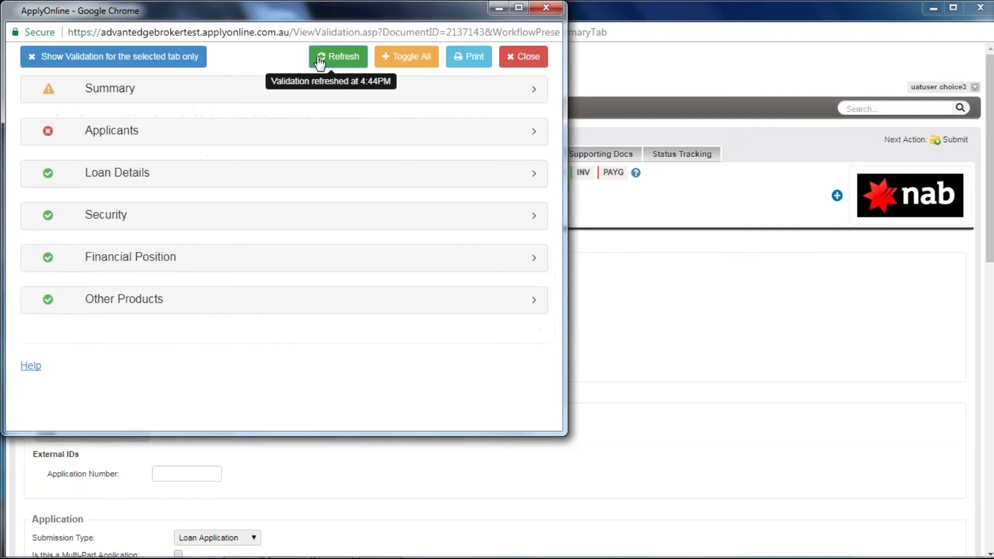
click(198, 97)
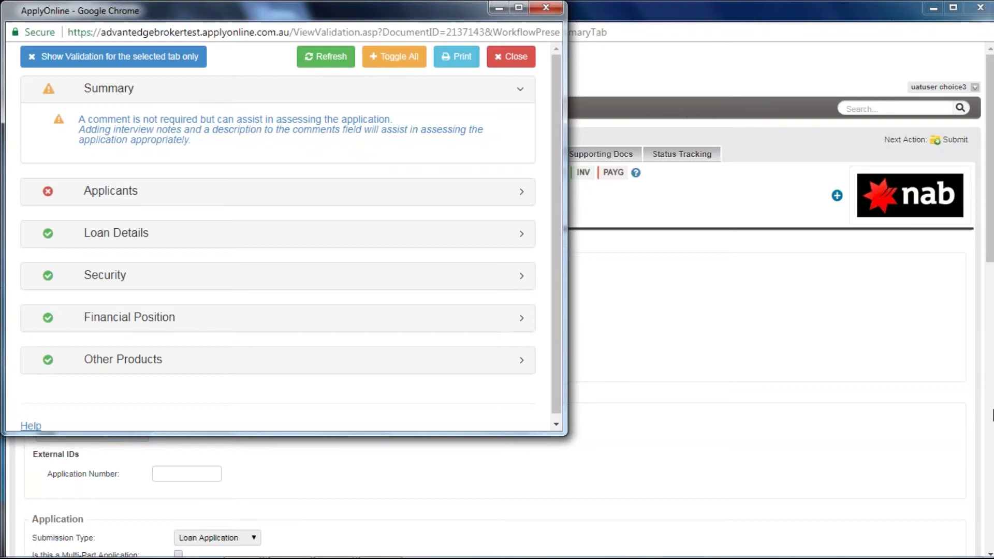
click(86, 204)
click(111, 222)
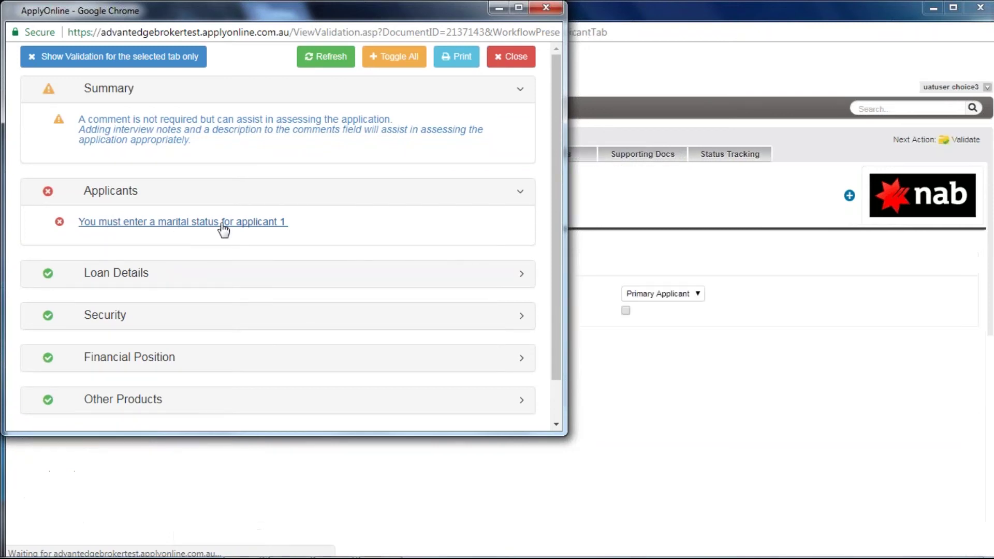
- Choose Single as applicant 1's marital status
scroll(715, 269, down, 3)
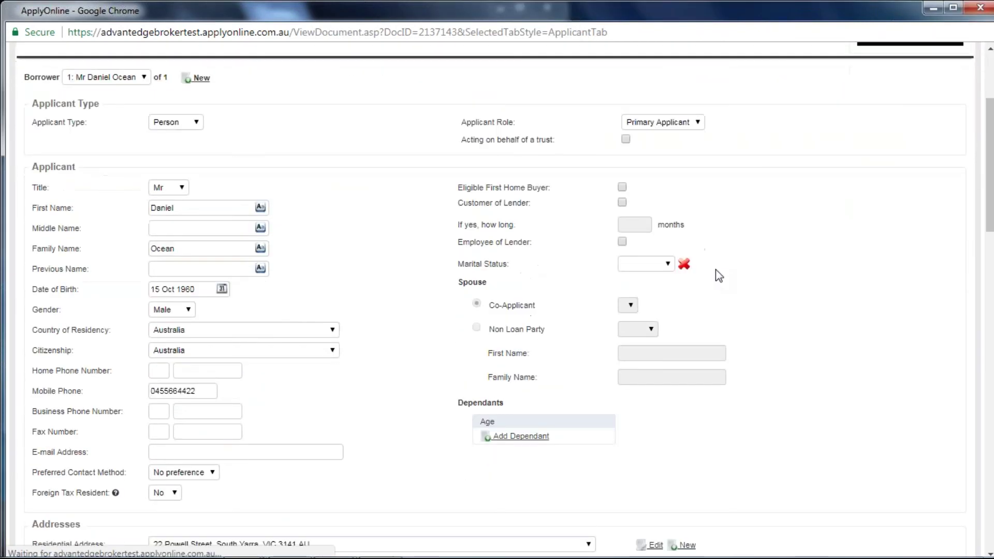
click(667, 265)
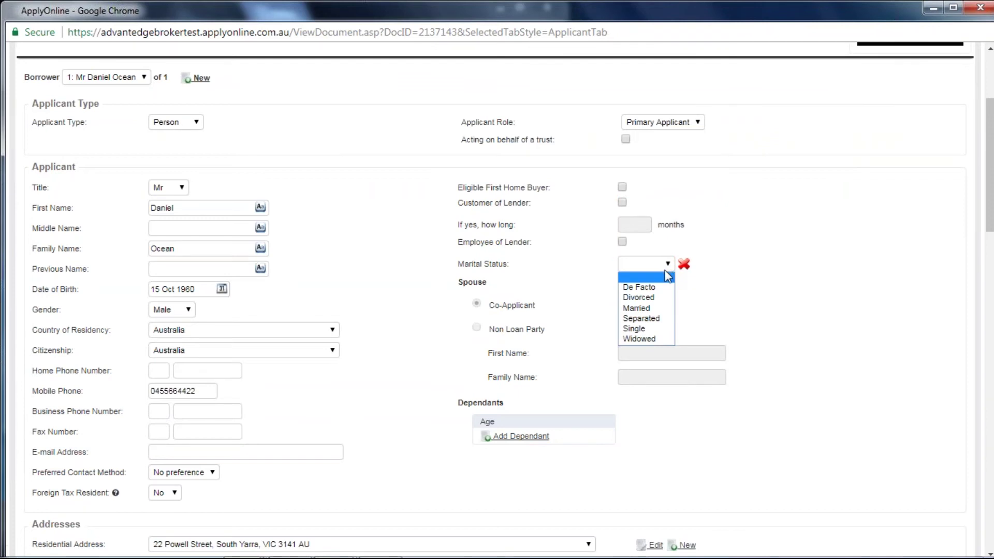
click(636, 328)
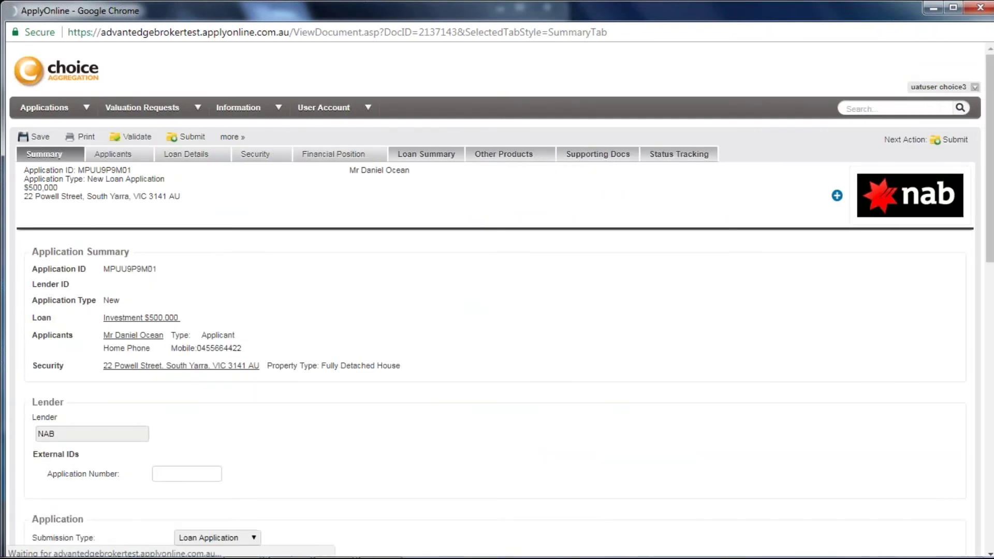
- Add the comment 'Client will receive additional gift of funds post settlement' and save the application
scroll(155, 422, down, 15)
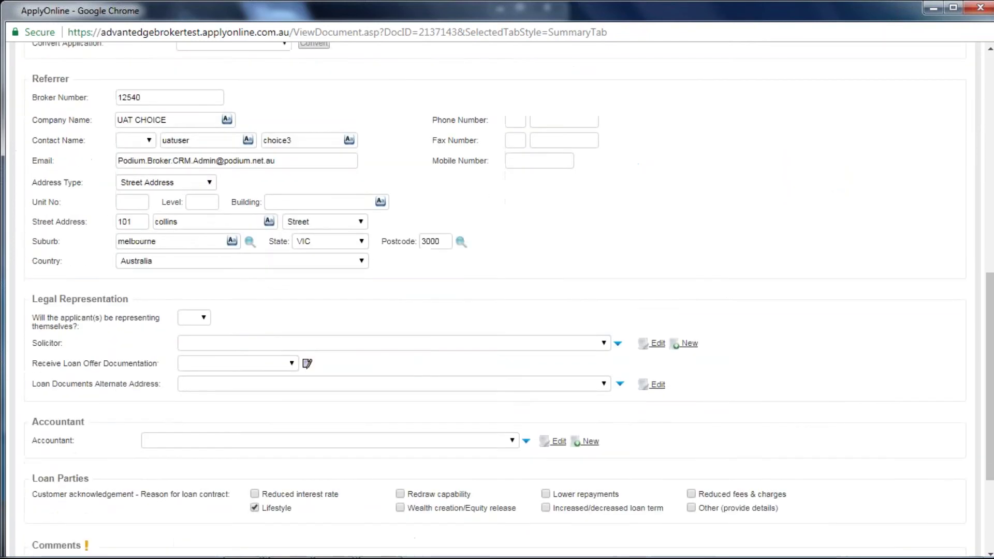
text(Clie)
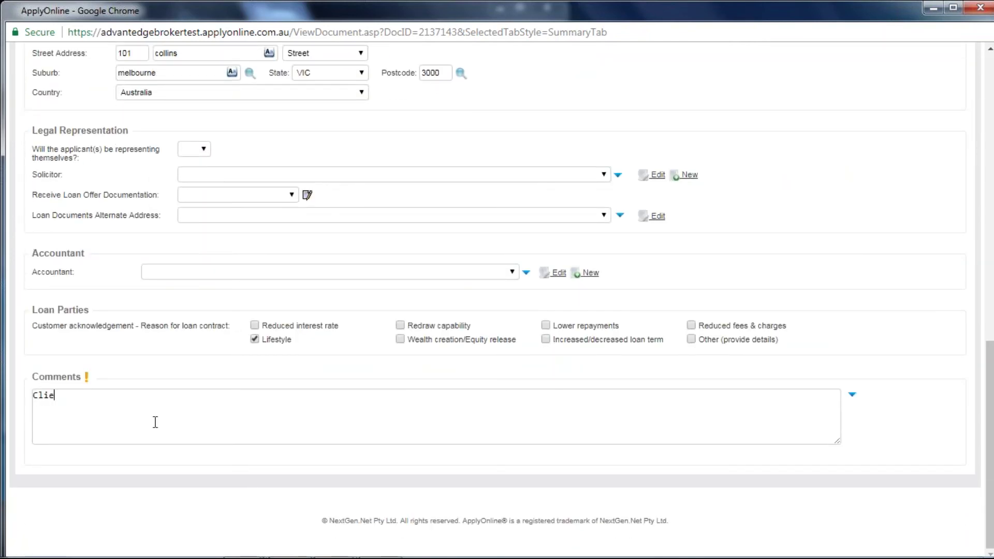
text(nt will receive addi)
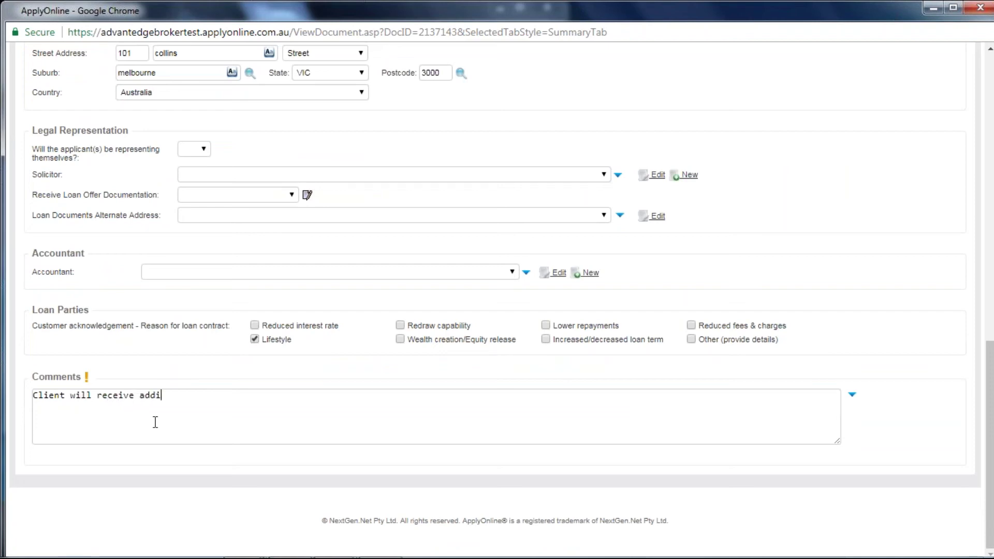
text(tional gift of funds pos)
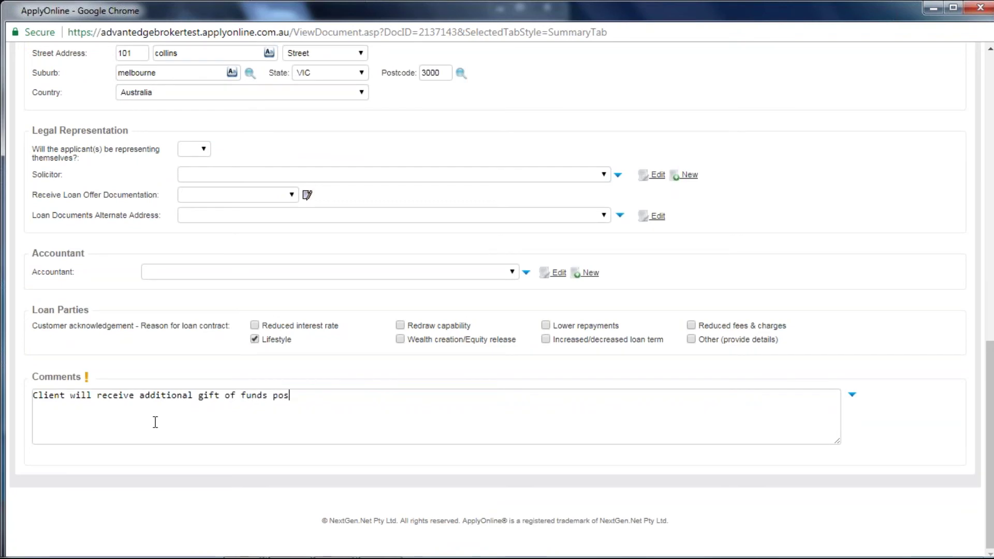
text(t settlement)
scroll(156, 422, up, 15)
scroll(497, 311, up, 2)
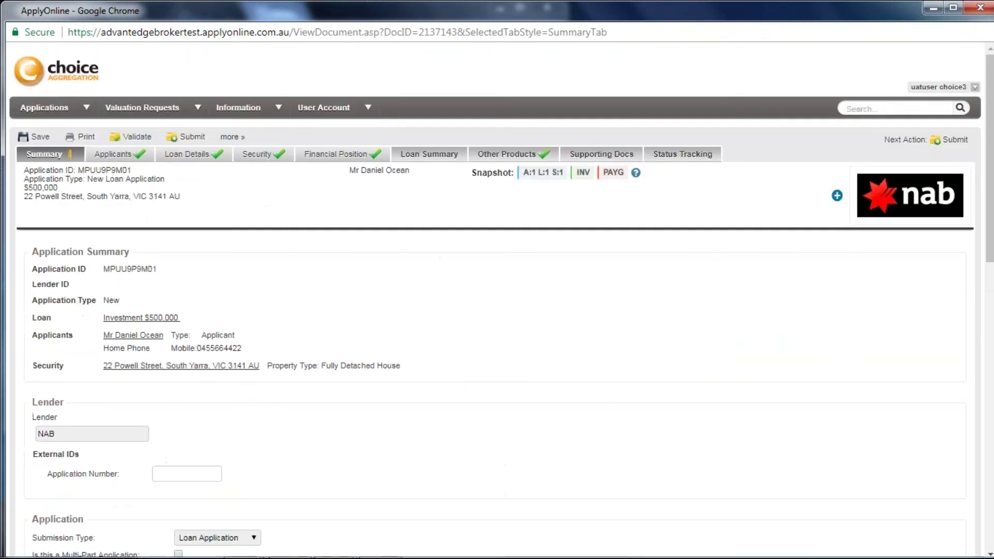
click(40, 136)
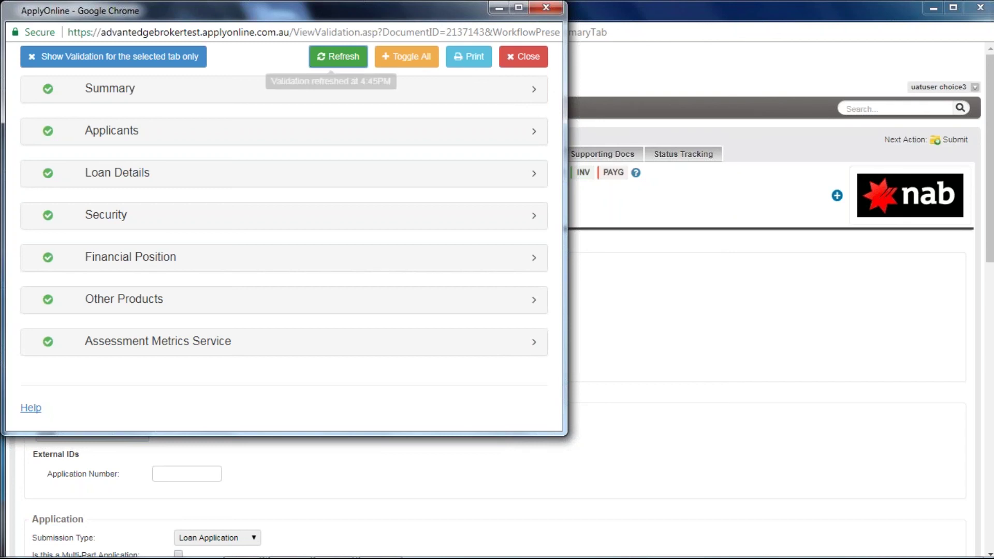
- Close the validation results window now that every section passes
click(547, 8)
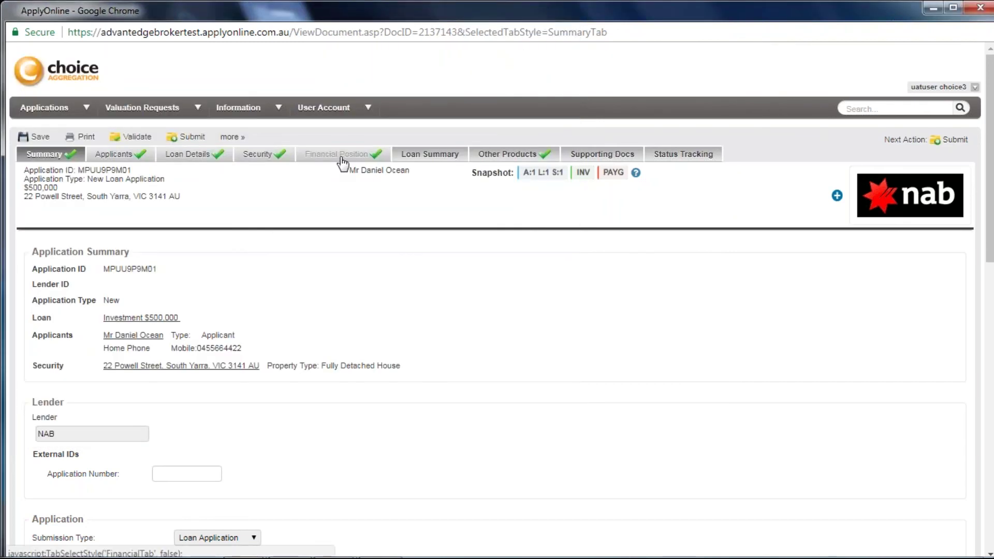